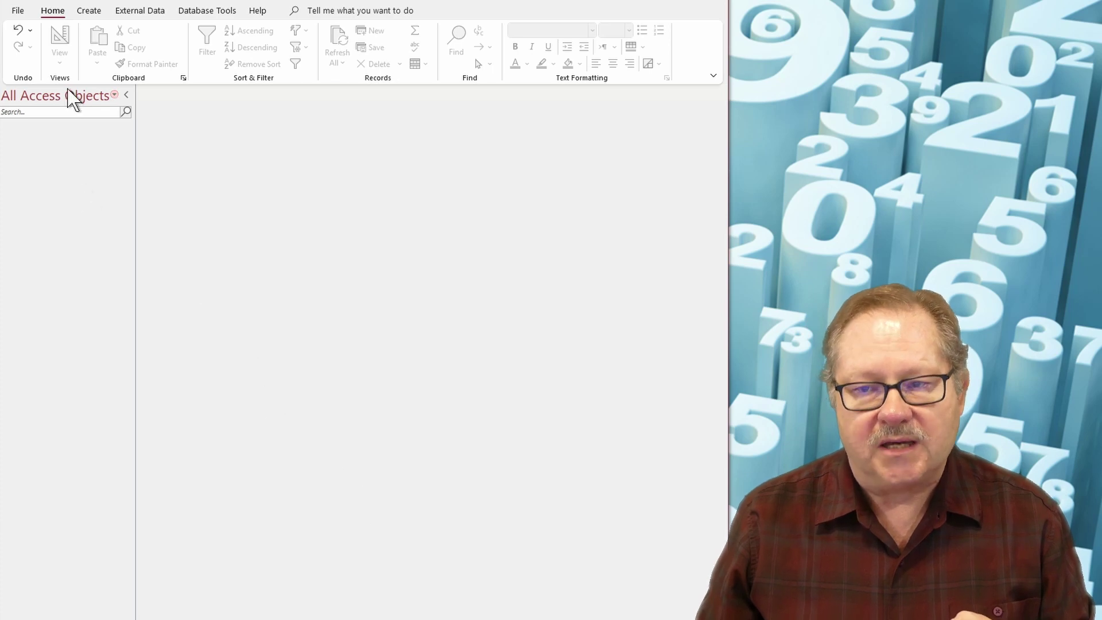
Create a new Design-view table with a Short Text field named 'Data Type' (size 255).
left_click(89, 11)
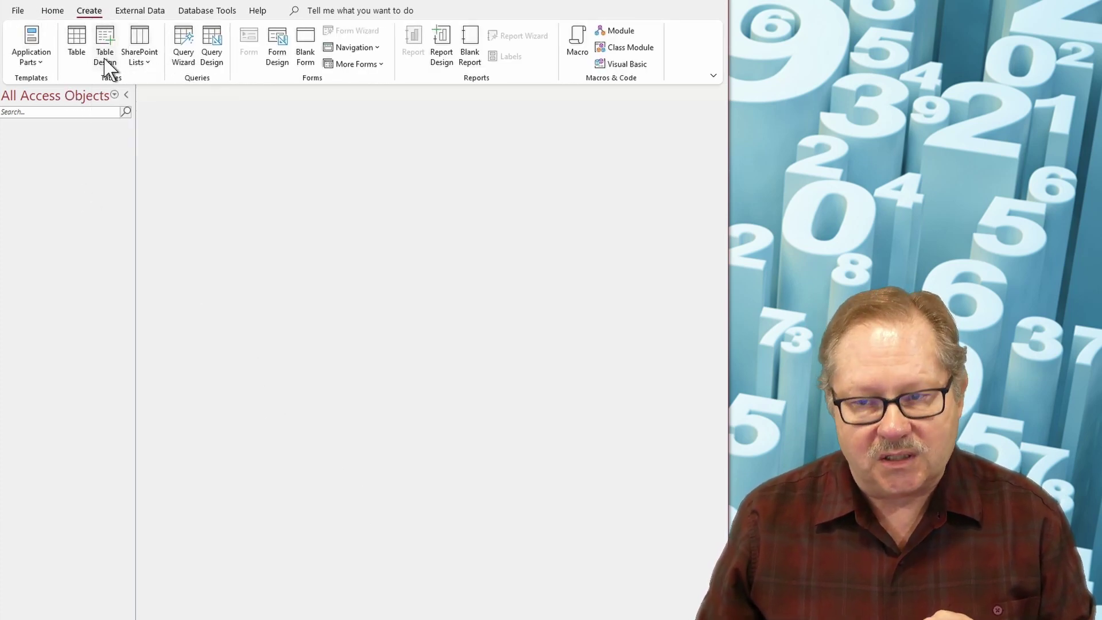
left_click(105, 57)
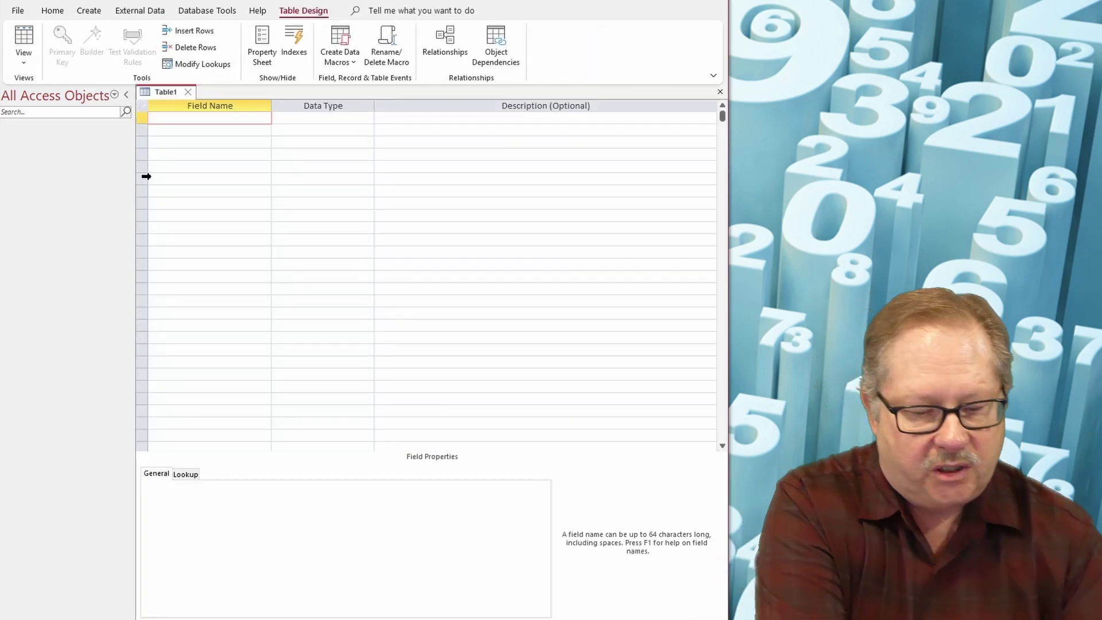
type("Data Ty")
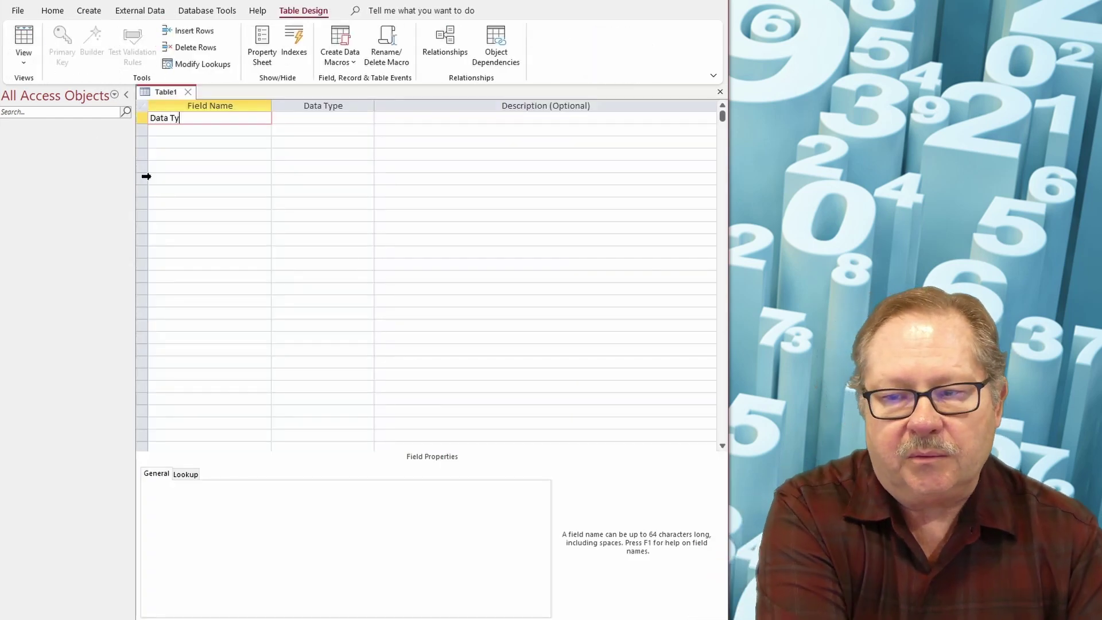
type("pe")
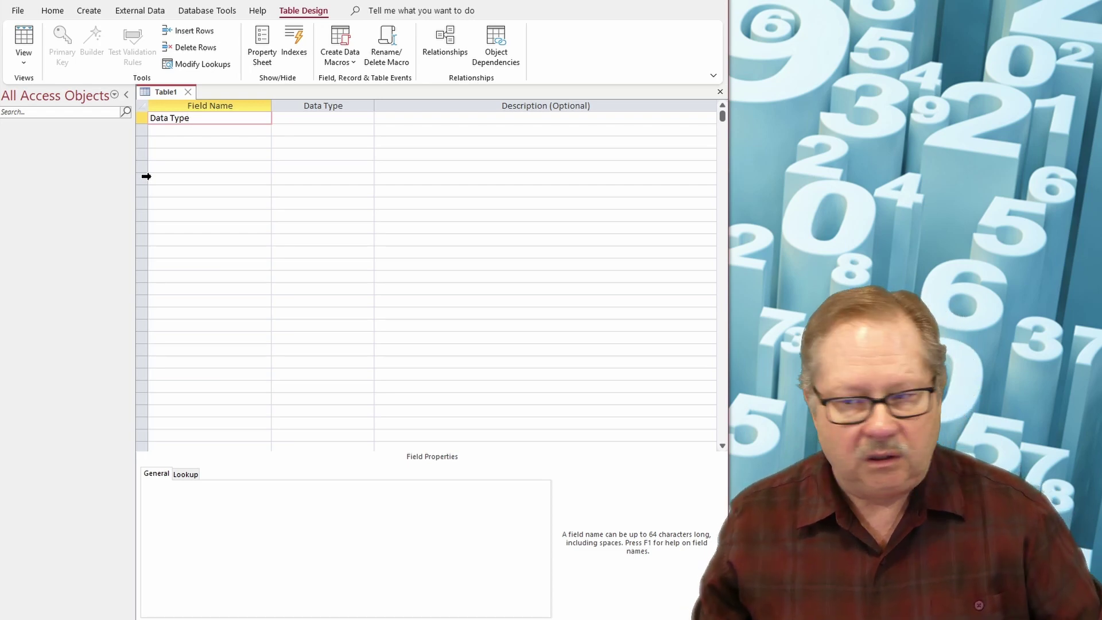
left_click(307, 117)
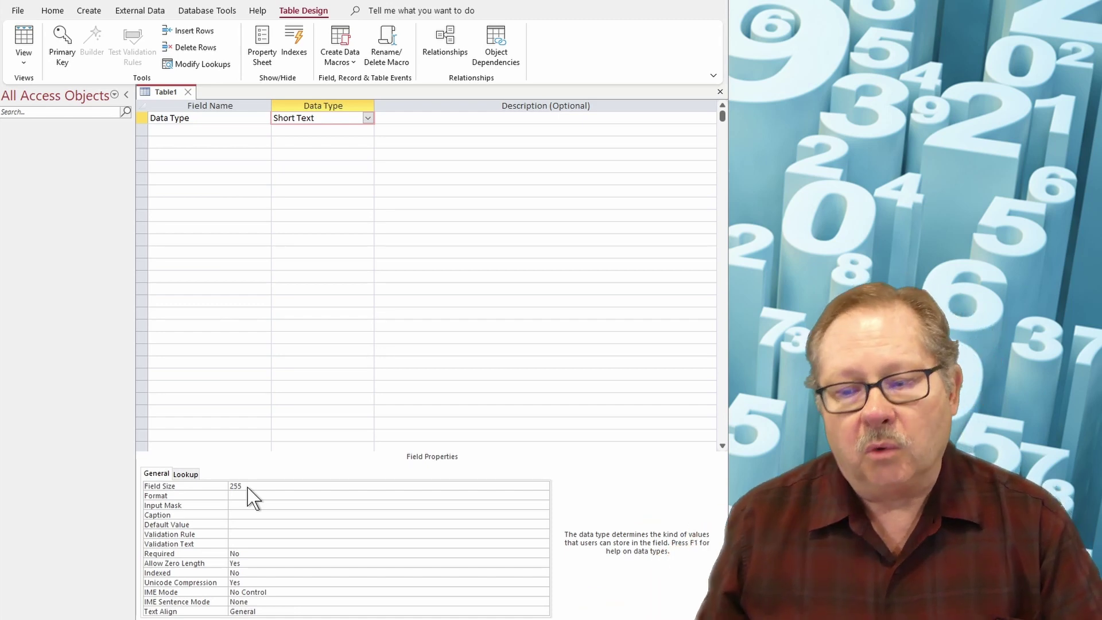
left_click(248, 488)
double_click(245, 486)
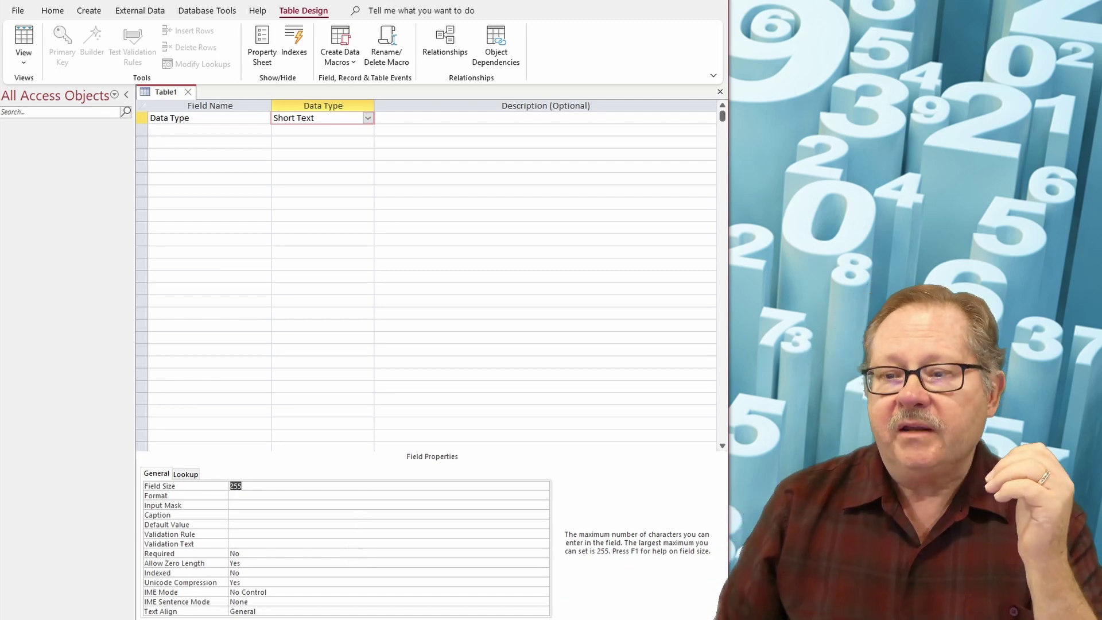
Switch the 'Data Type' field to Long Text and check its empty Format list.
left_click(368, 119)
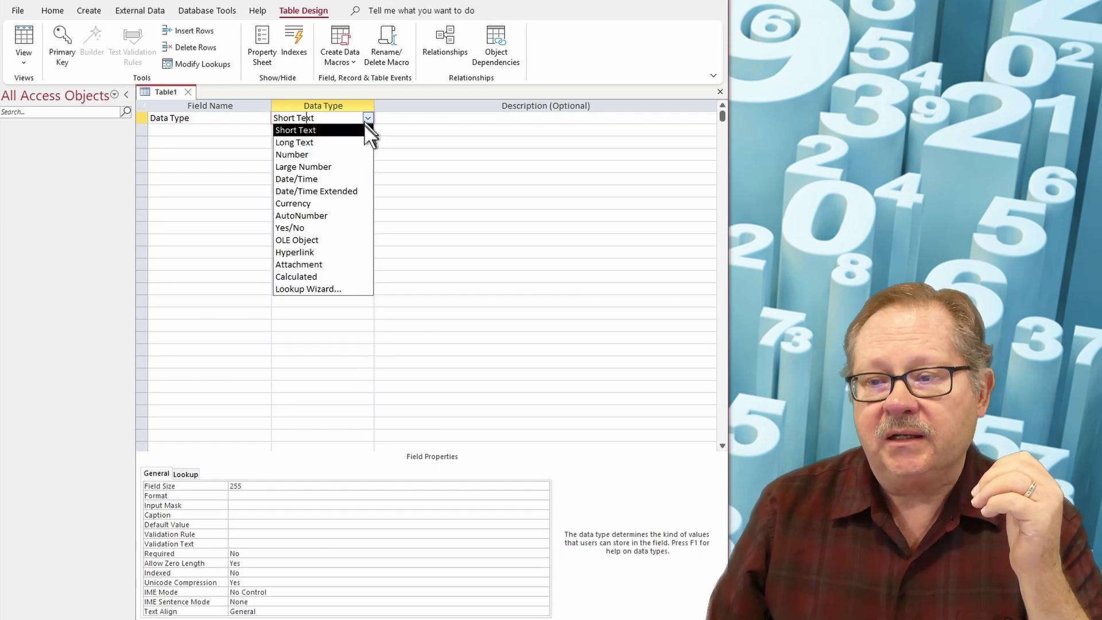
left_click(363, 144)
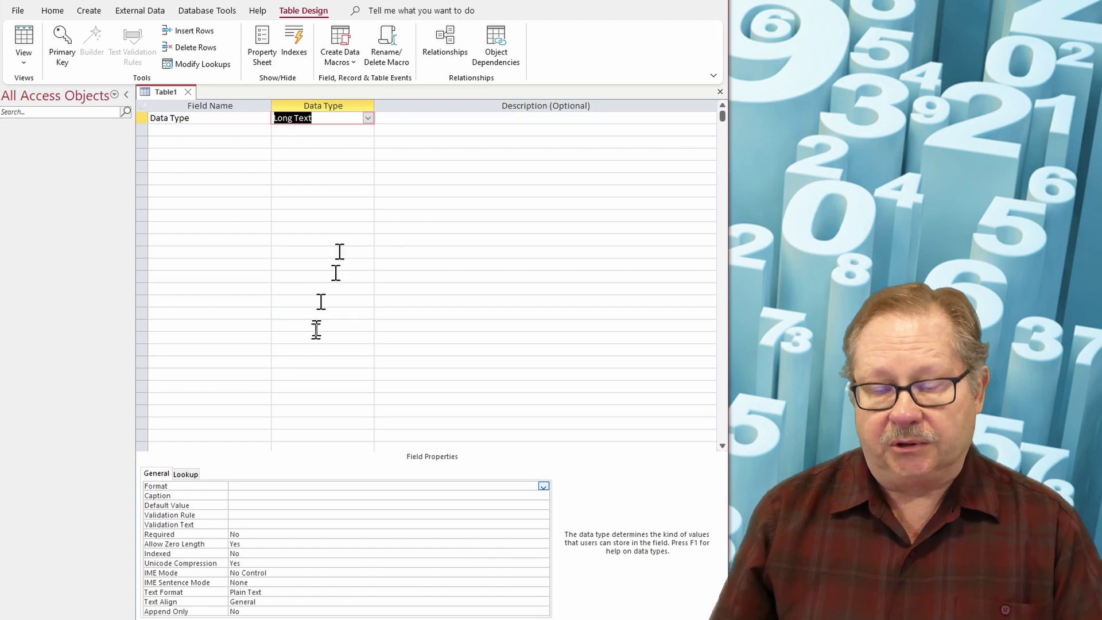
left_click(500, 485)
left_click(543, 487)
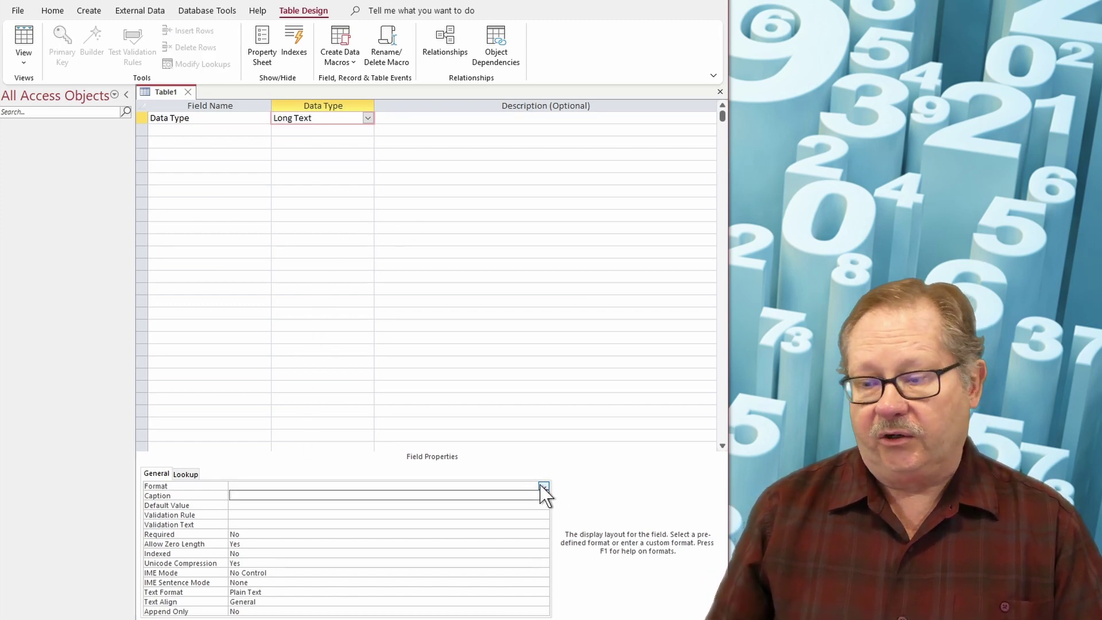
left_click(544, 487)
Change the field to Number, giving Field Size Long Integer and Default Value 0.
left_click(367, 118)
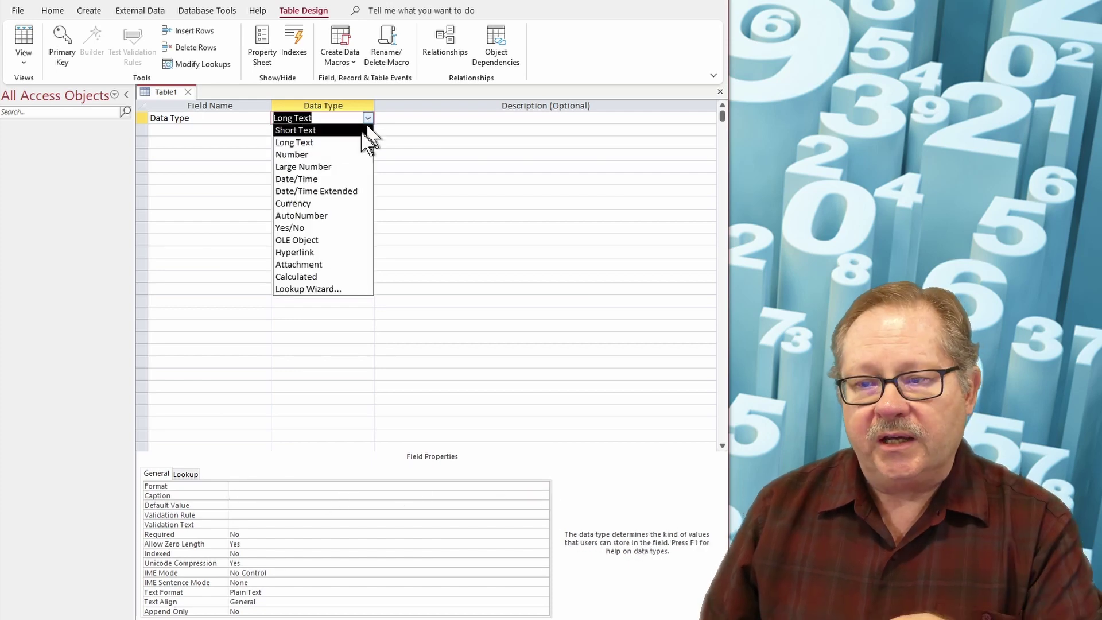
left_click(339, 154)
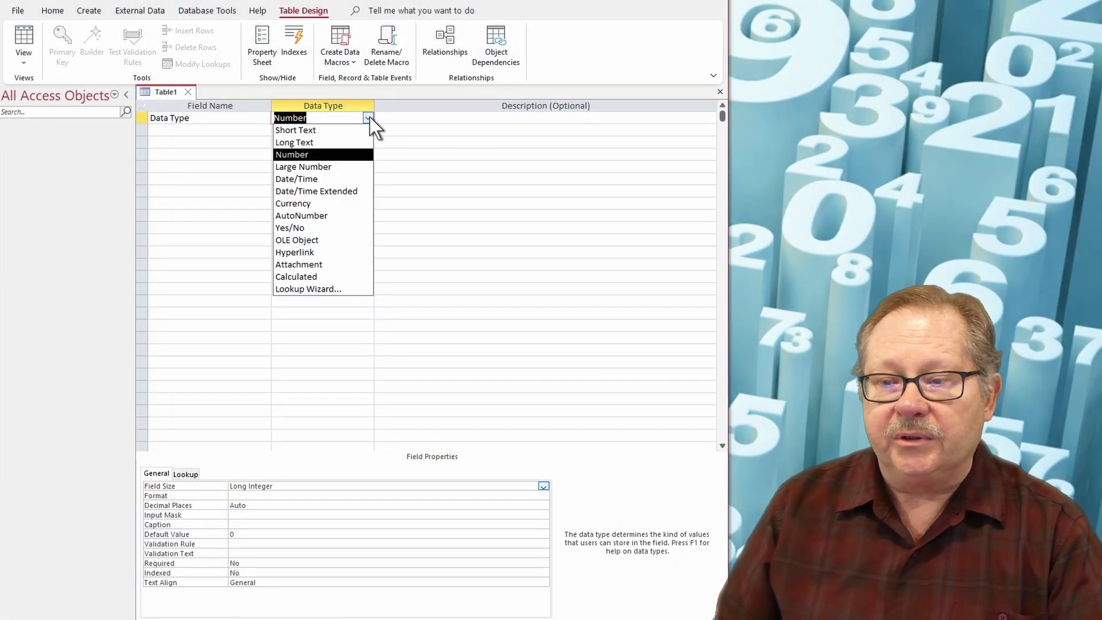
Make the field Large Number and browse its Format choices, leaving Format blank.
left_click(344, 167)
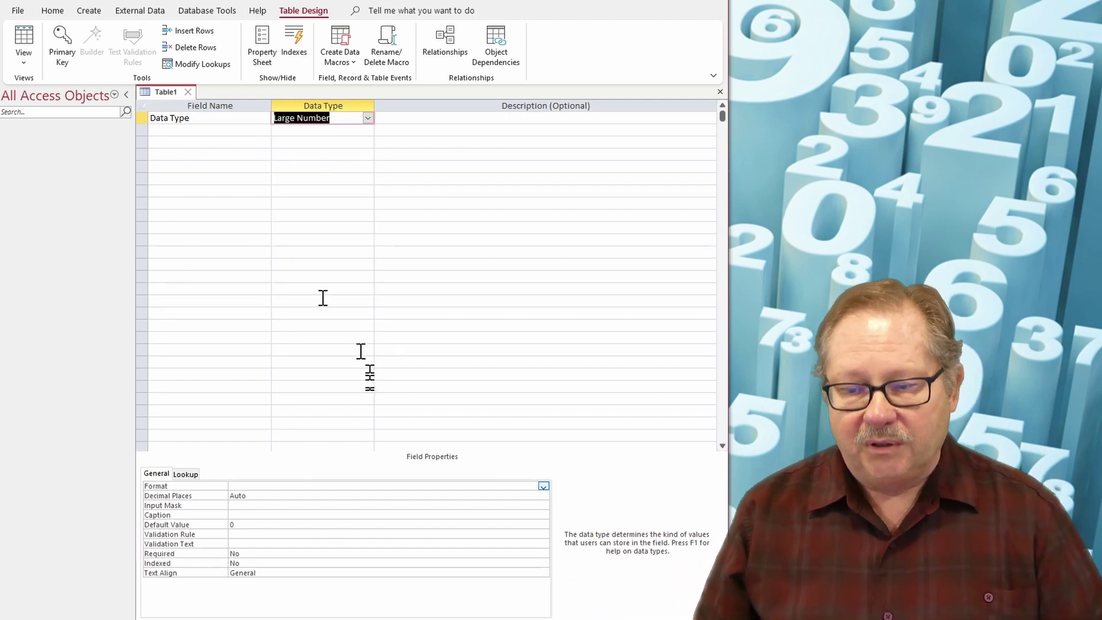
left_click(542, 487)
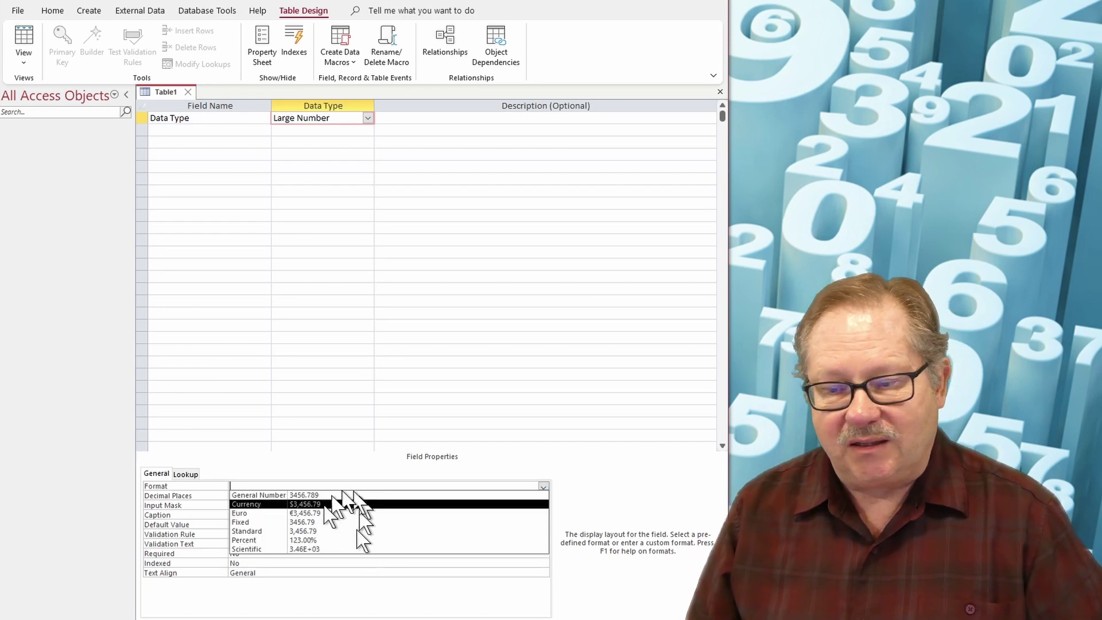
left_click(542, 486)
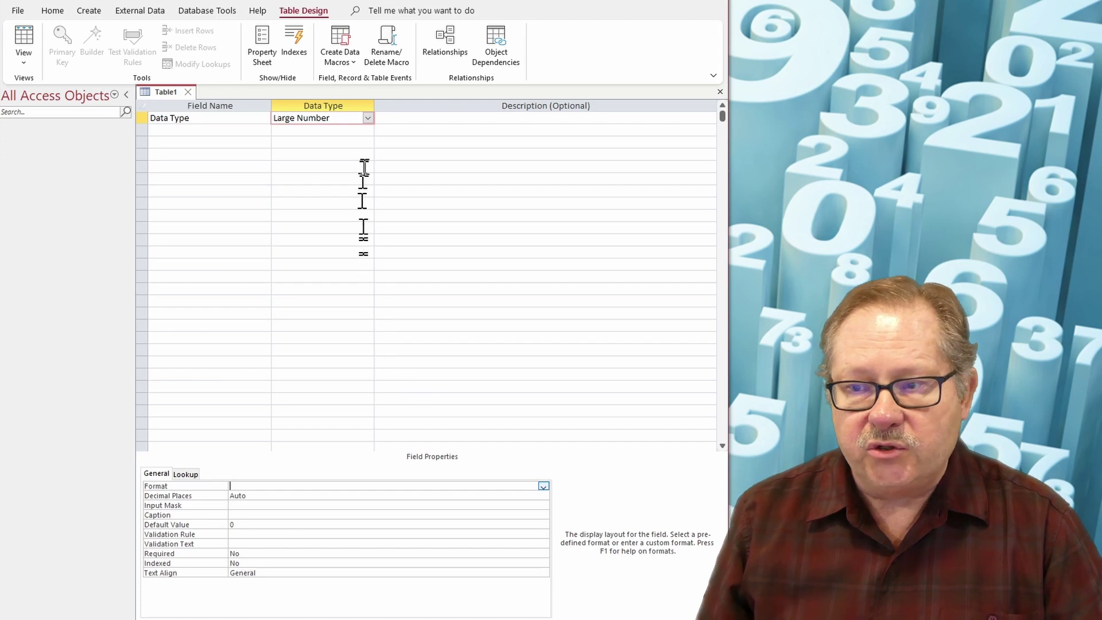
Change the field to Date/Time and display its date and time format choices.
left_click(368, 118)
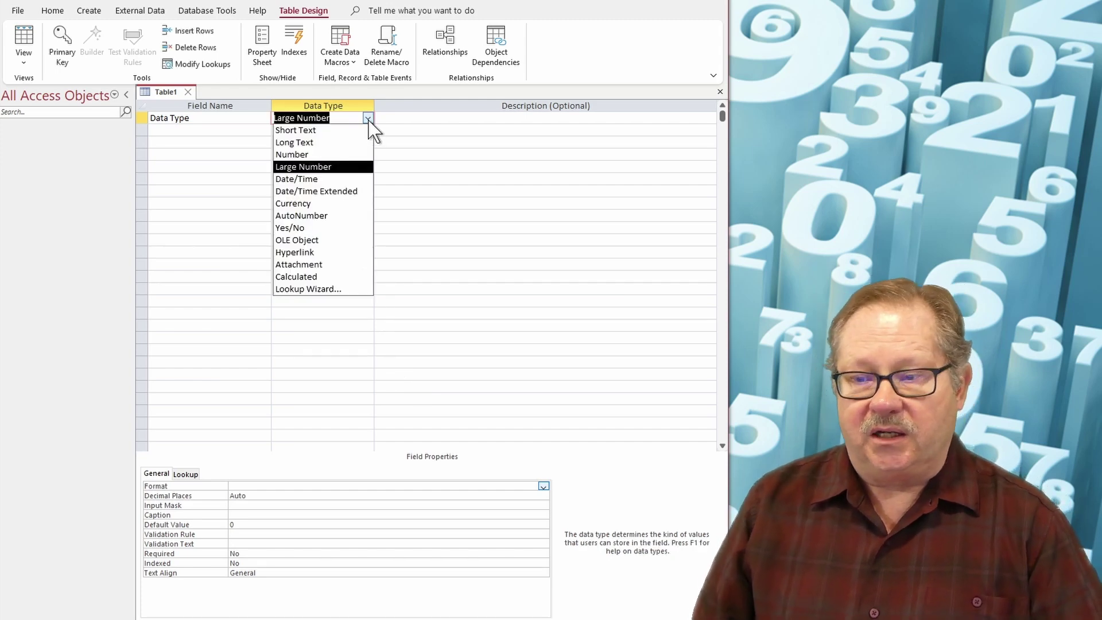
left_click(343, 180)
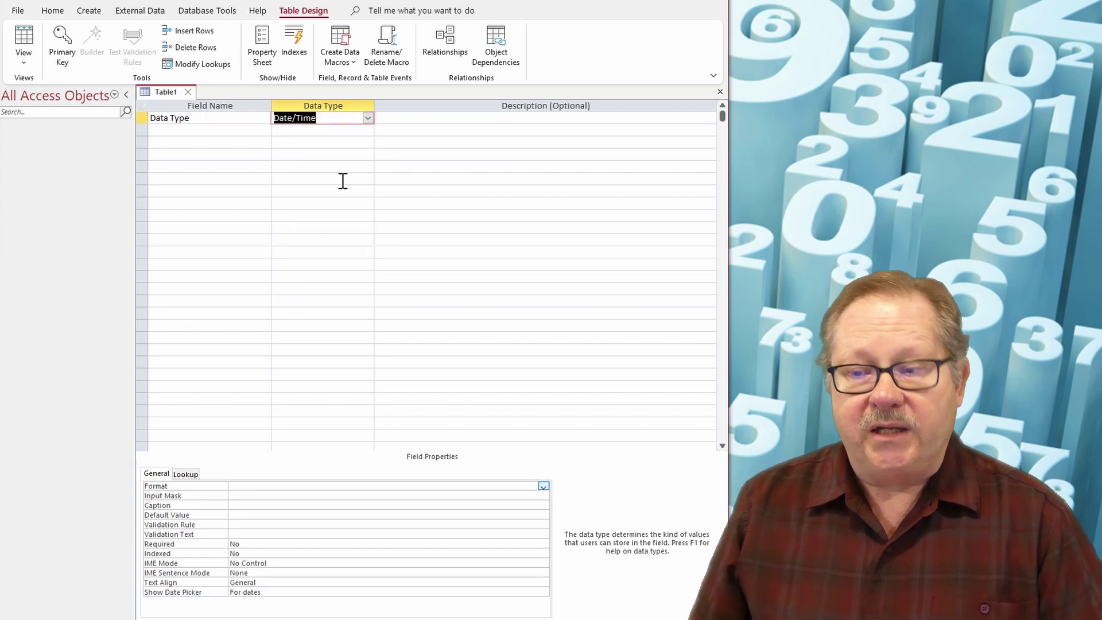
left_click(543, 487)
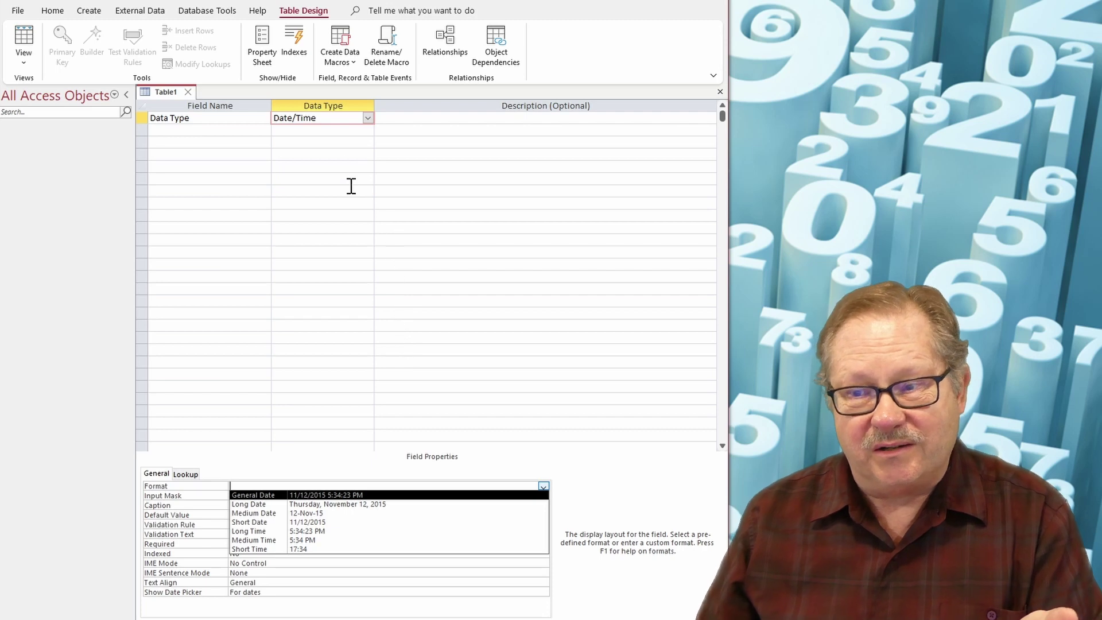
Change the field to Date/Time Extended, then bring the data type list back up.
left_click(367, 119)
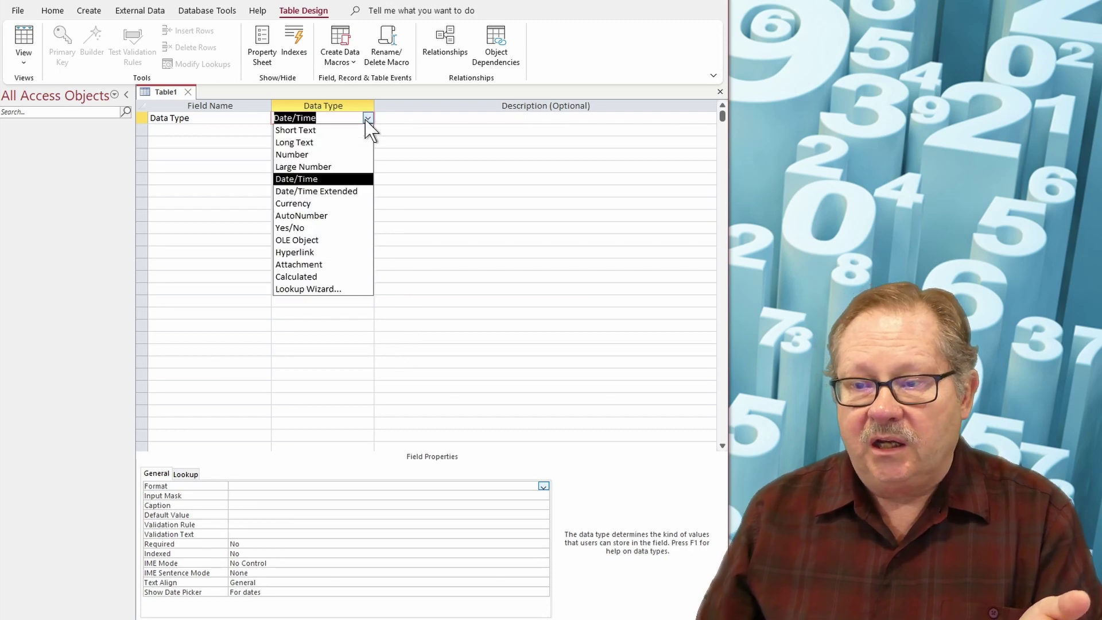
left_click(347, 191)
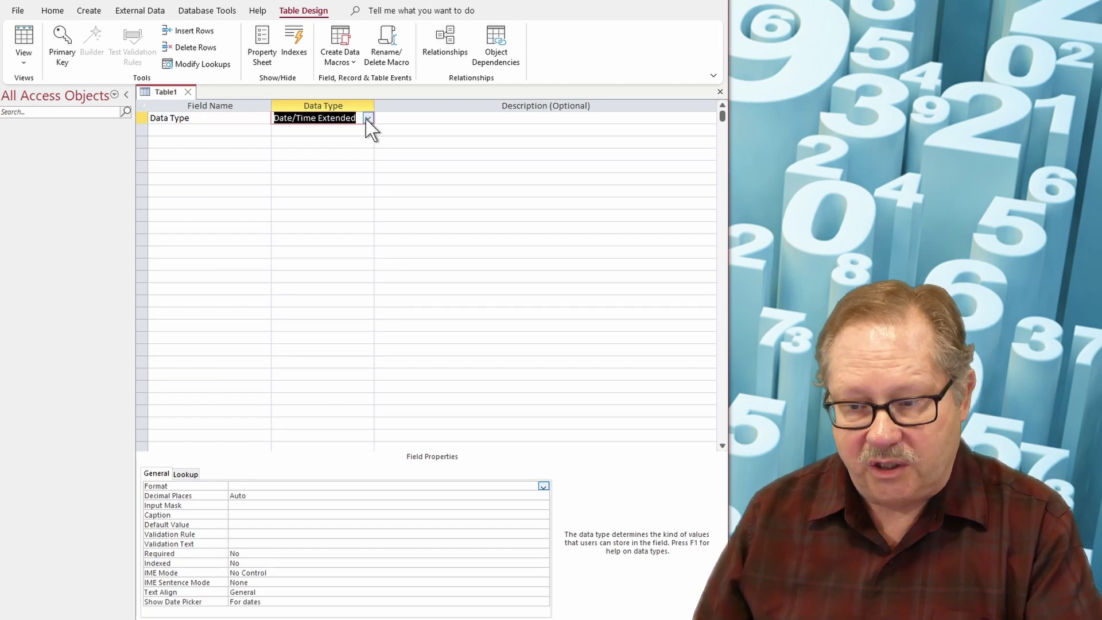
left_click(368, 117)
Make the field Currency and review its Decimal Places options, keeping Auto.
left_click(353, 202)
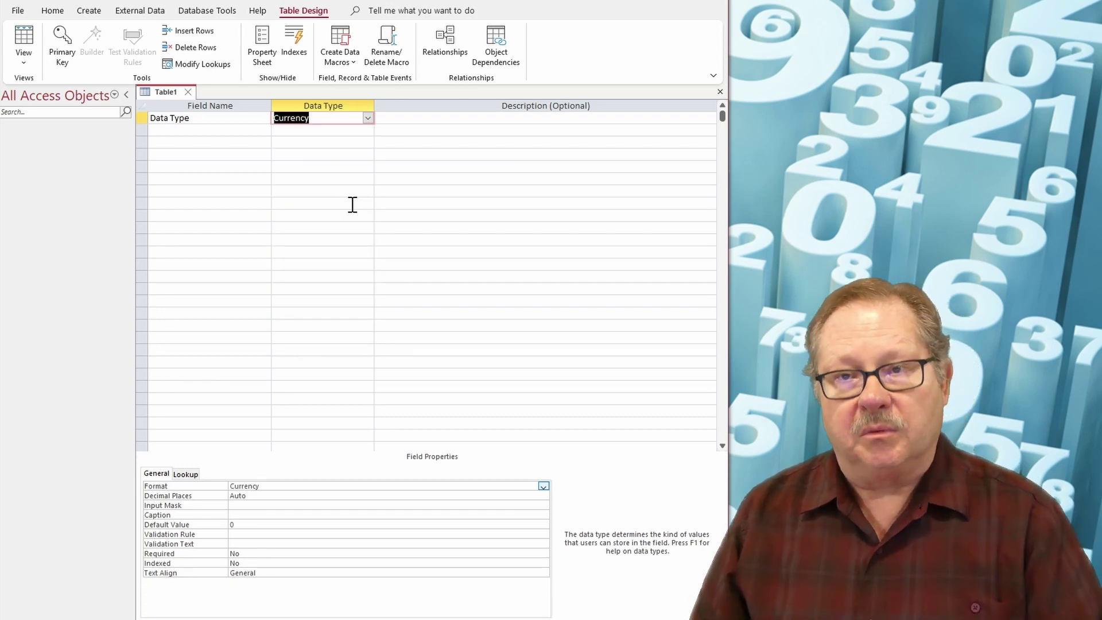
left_click(315, 496)
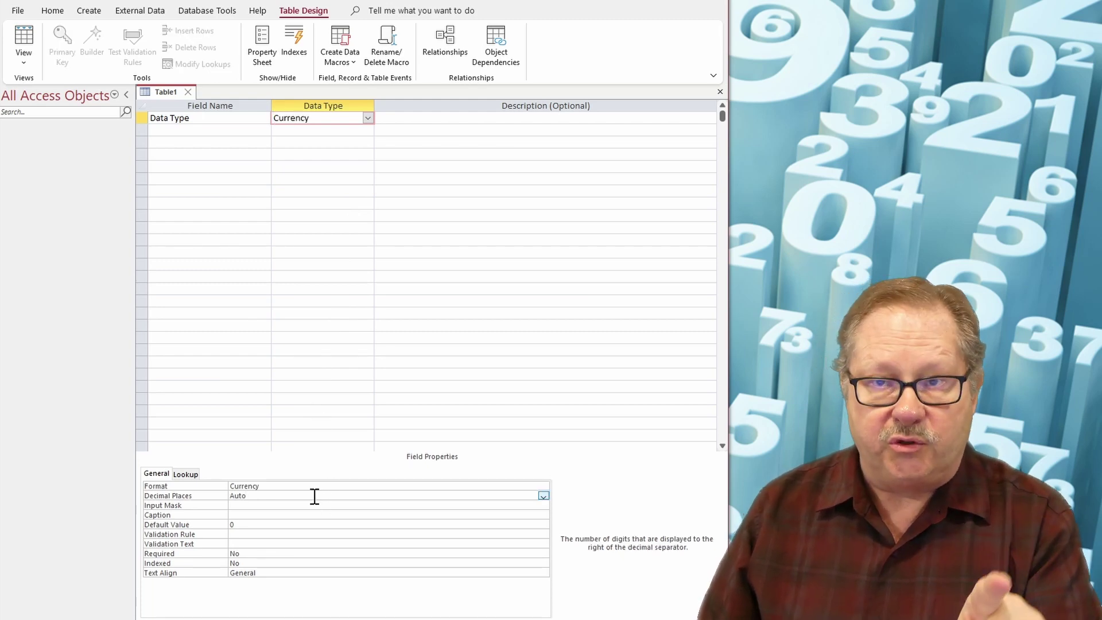
left_click(543, 496)
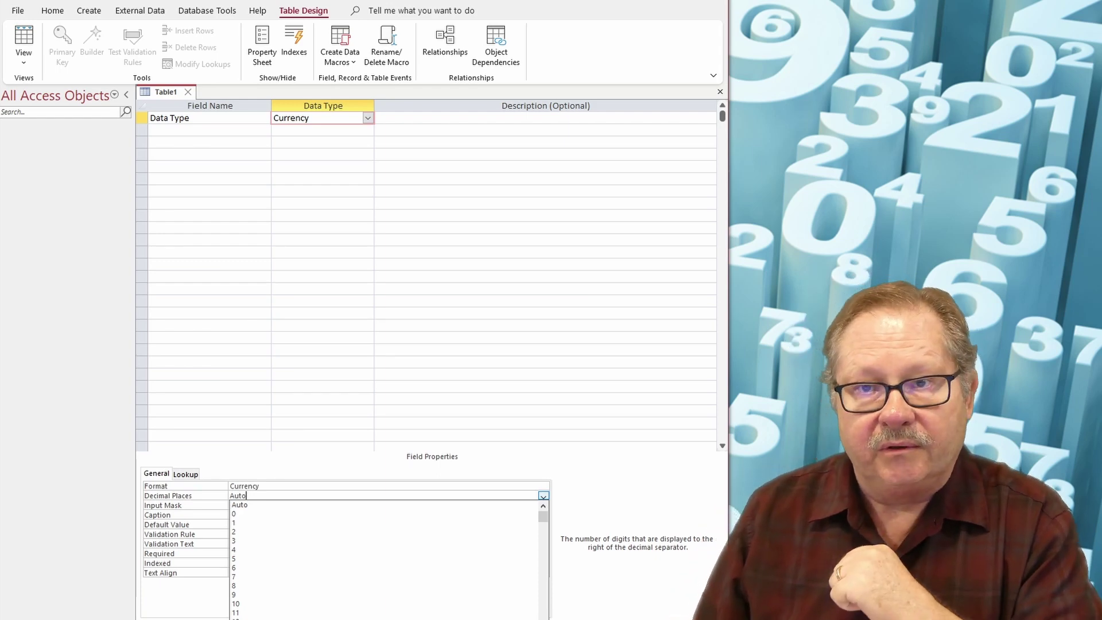
left_click(543, 495)
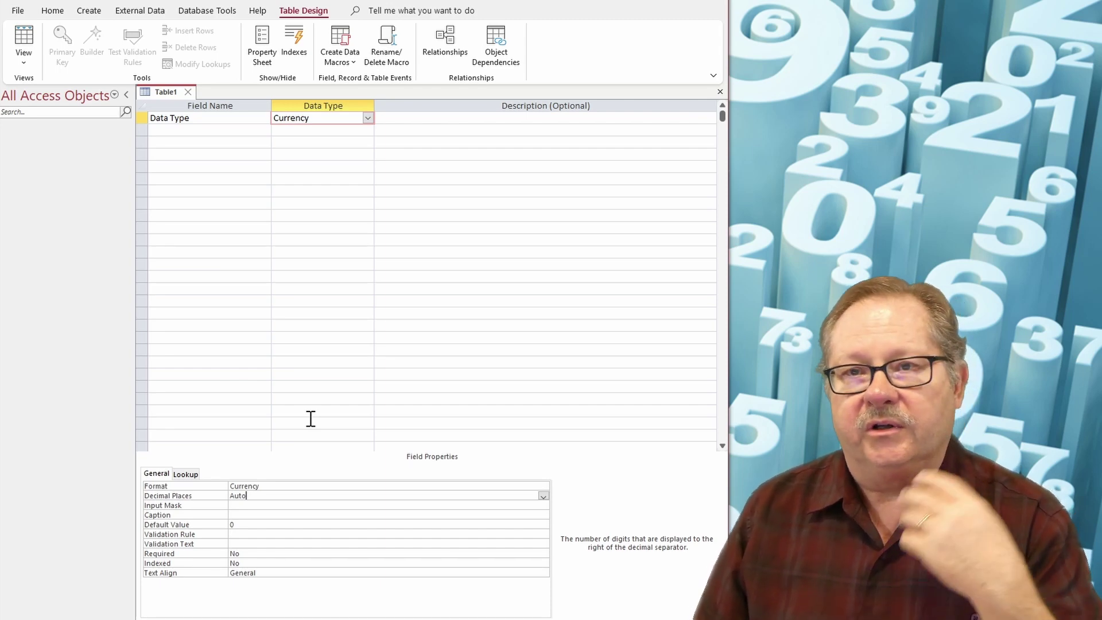
Change the field to AutoNumber and review Field Size options, keeping Long Integer.
left_click(368, 118)
left_click(346, 217)
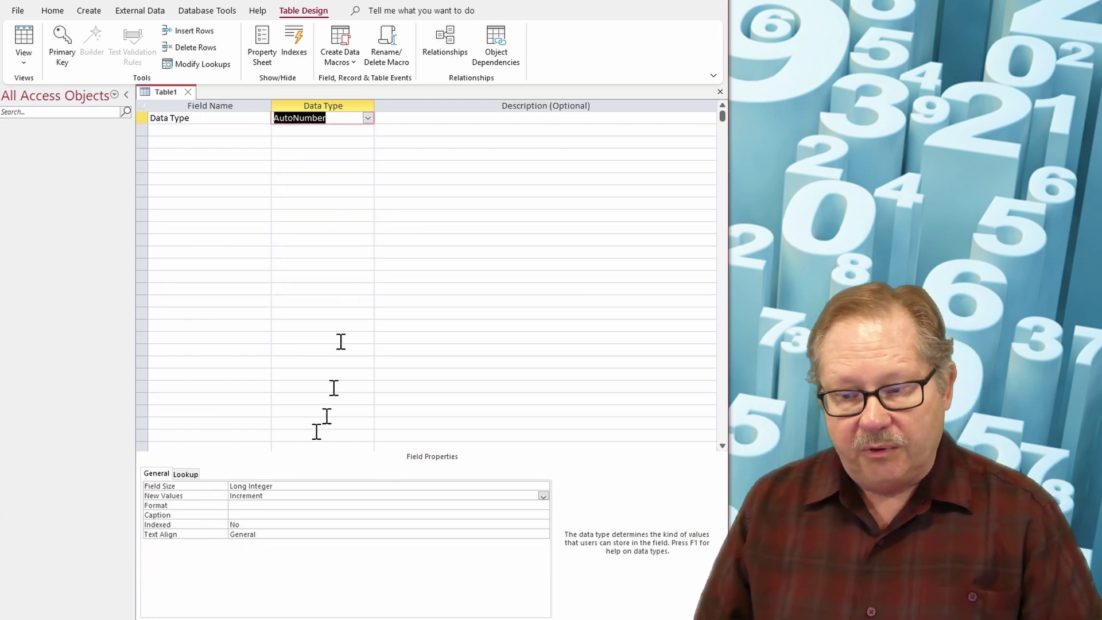
left_click(544, 487)
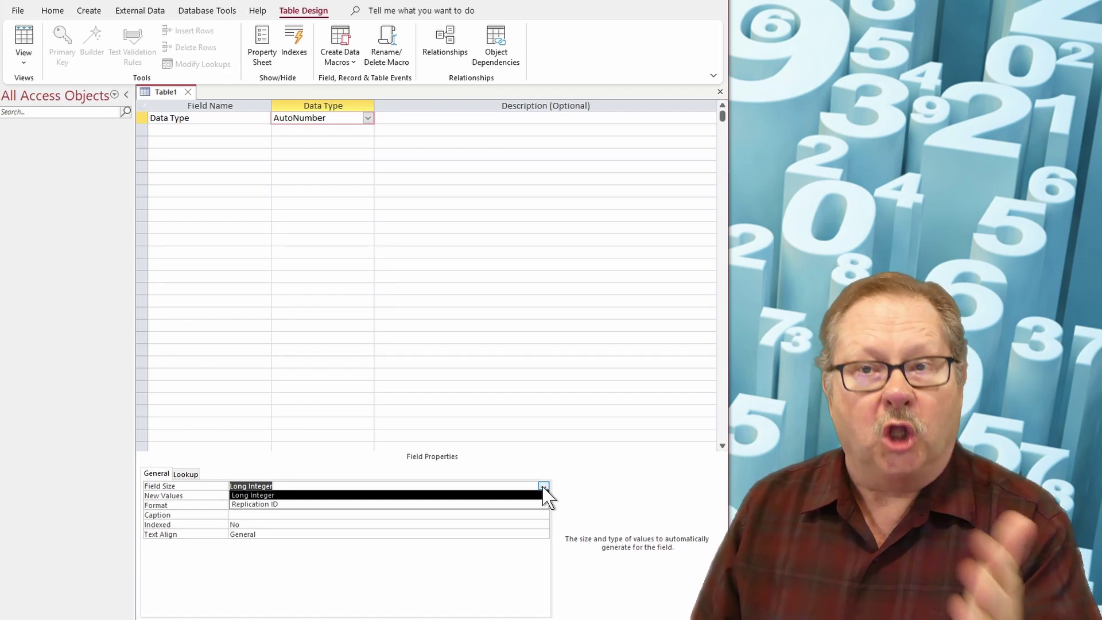
left_click(544, 488)
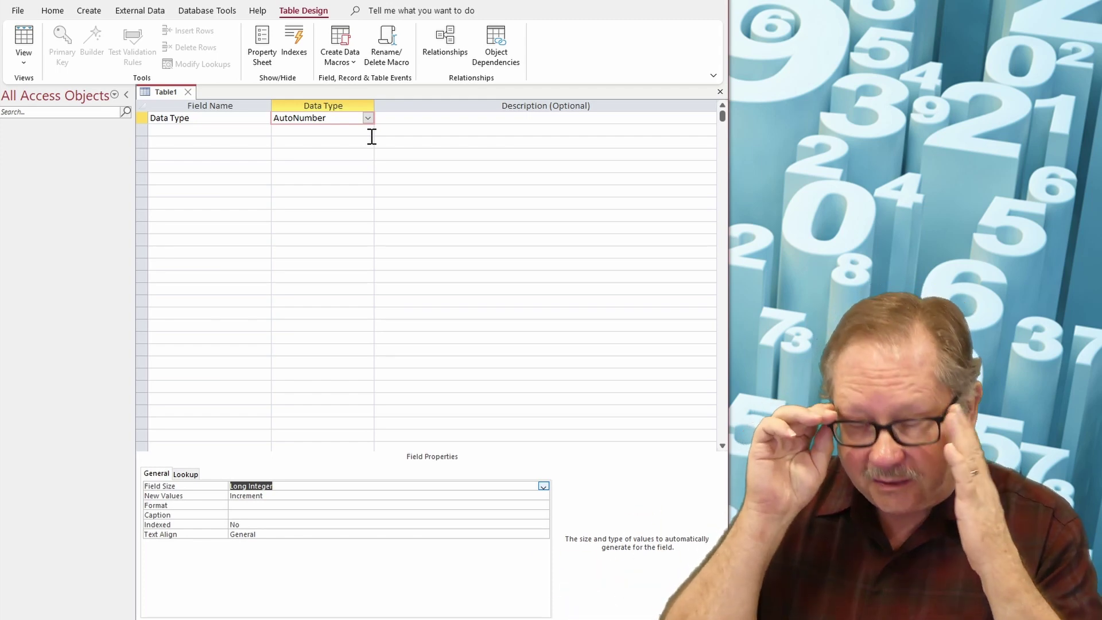
Make the field Yes/No, review its True/False, Yes/No, On/Off formats and Default Value No.
left_click(368, 118)
left_click(339, 224)
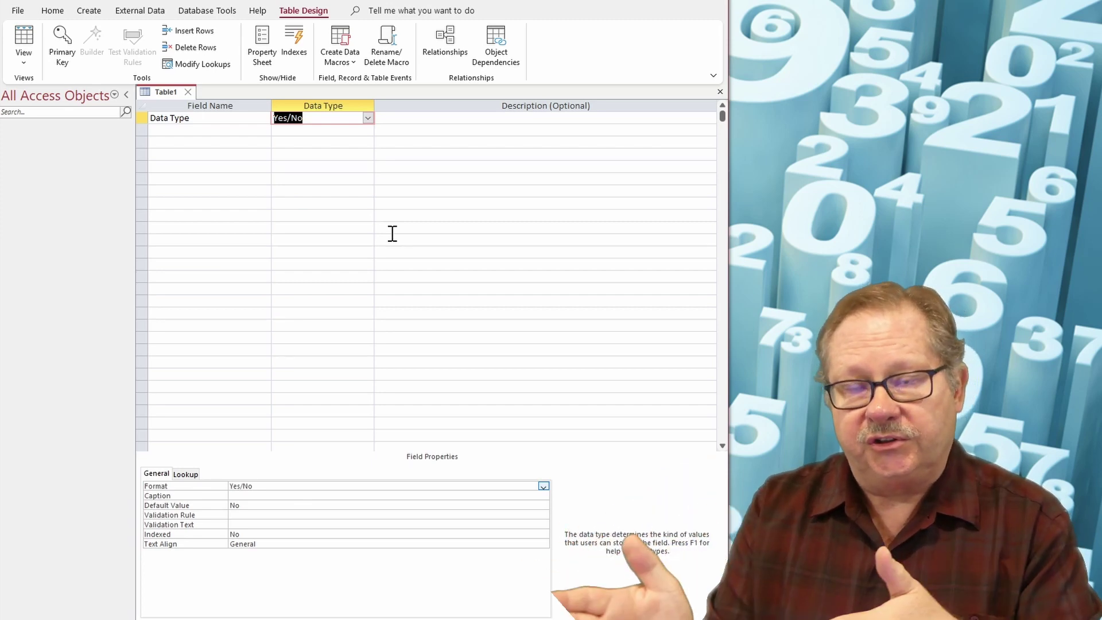
left_click(544, 486)
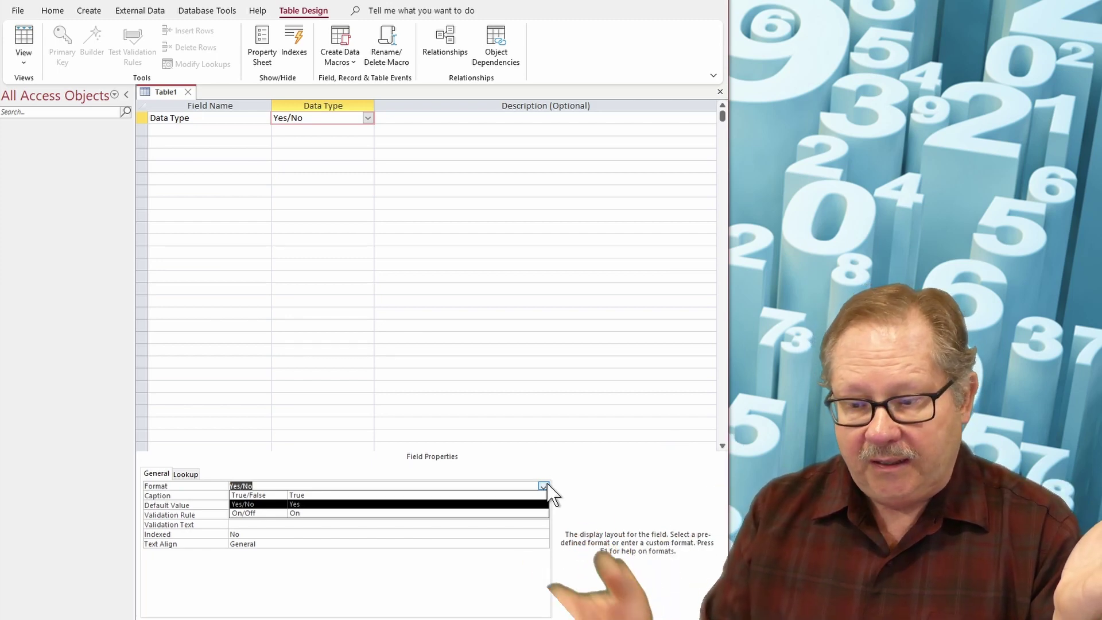
left_click(543, 486)
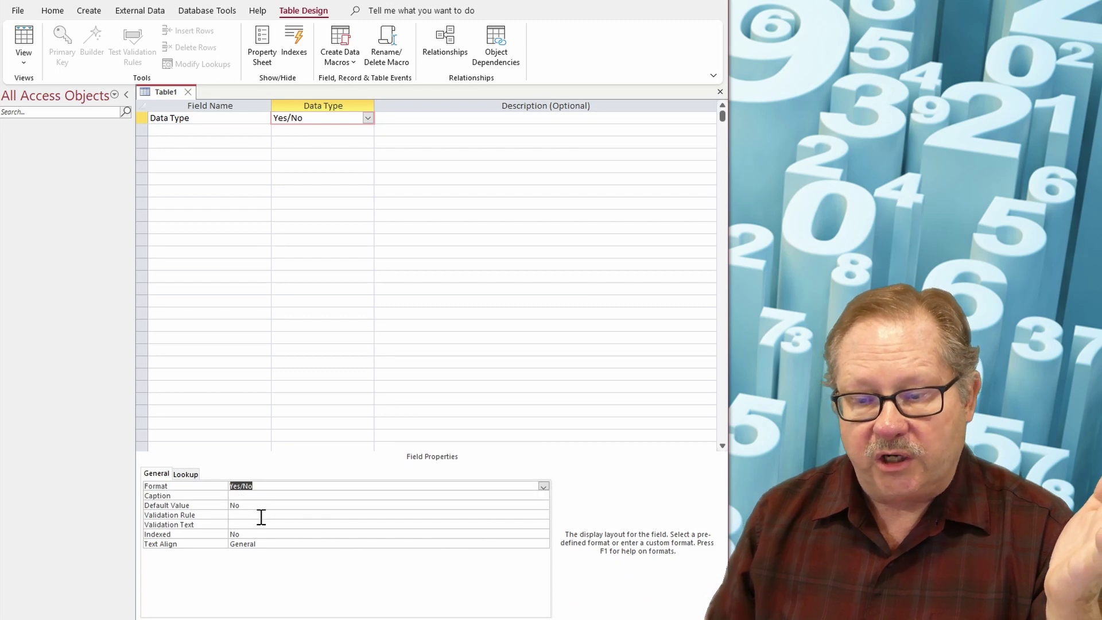
left_click(236, 505)
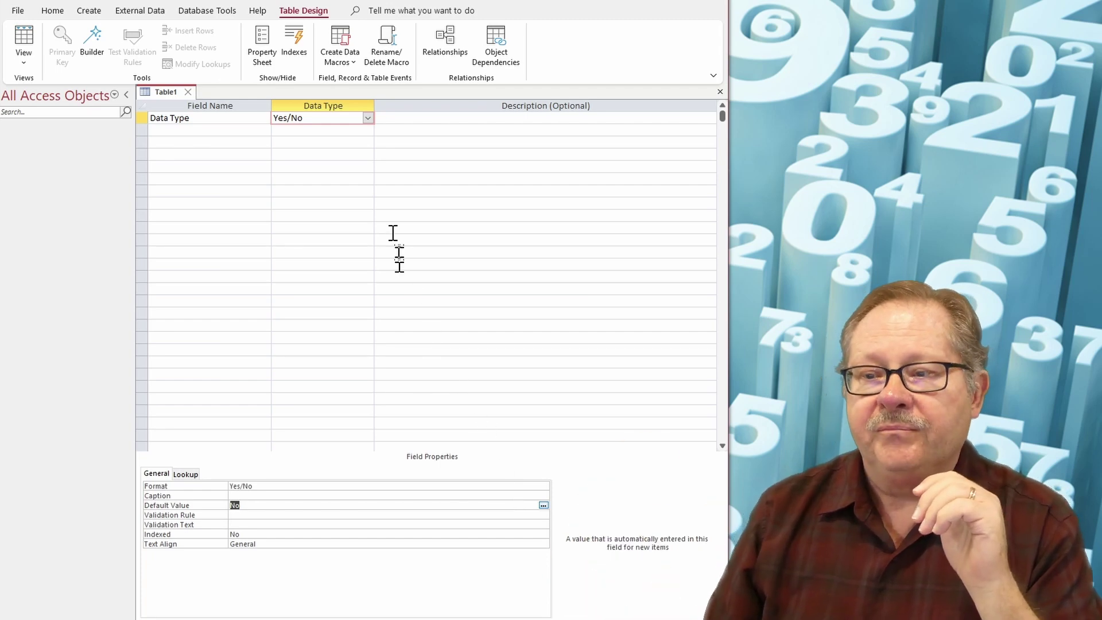
Set the 'Data Type' field to OLE Object, leaving only Caption, Required and Text Align.
left_click(368, 119)
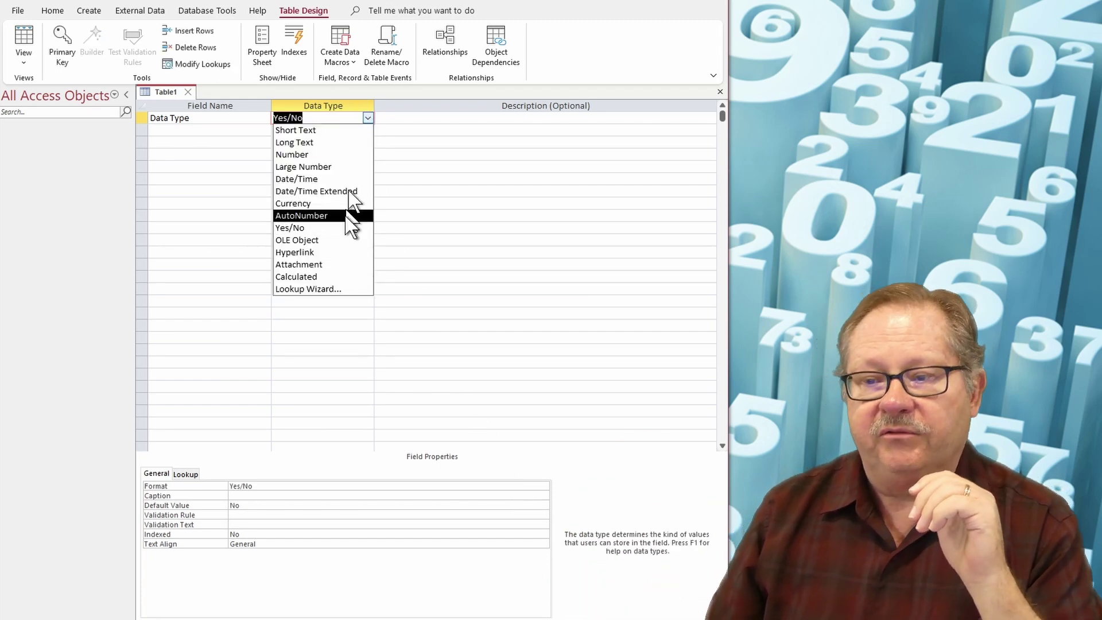
left_click(337, 240)
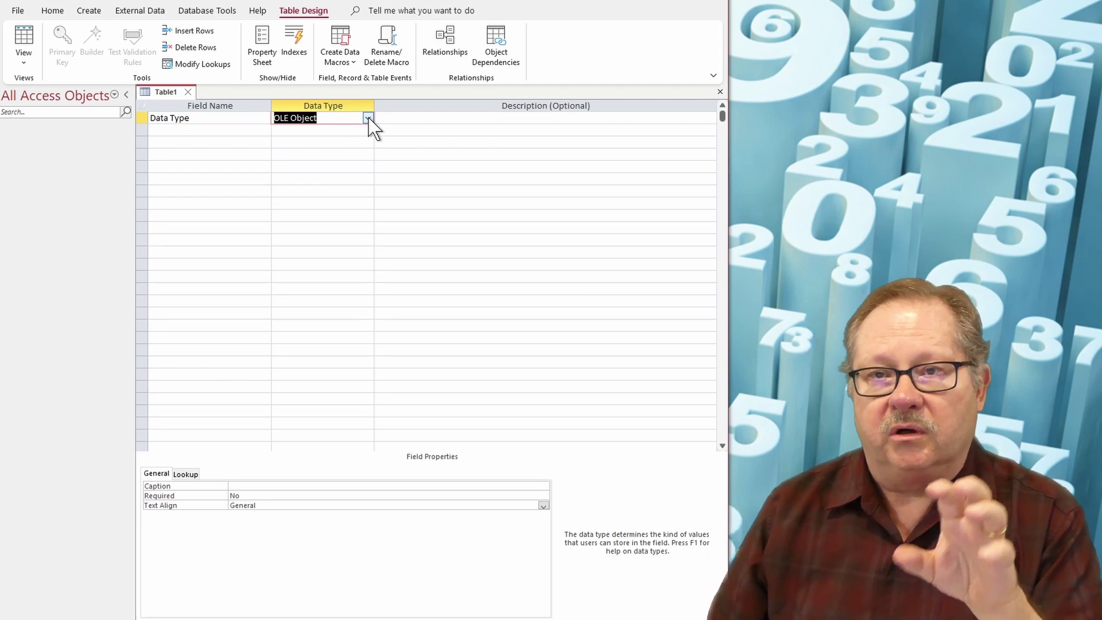
Change the 'Data Type' field to Hyperlink, with Allow Zero Length Yes and Append Only No.
left_click(369, 119)
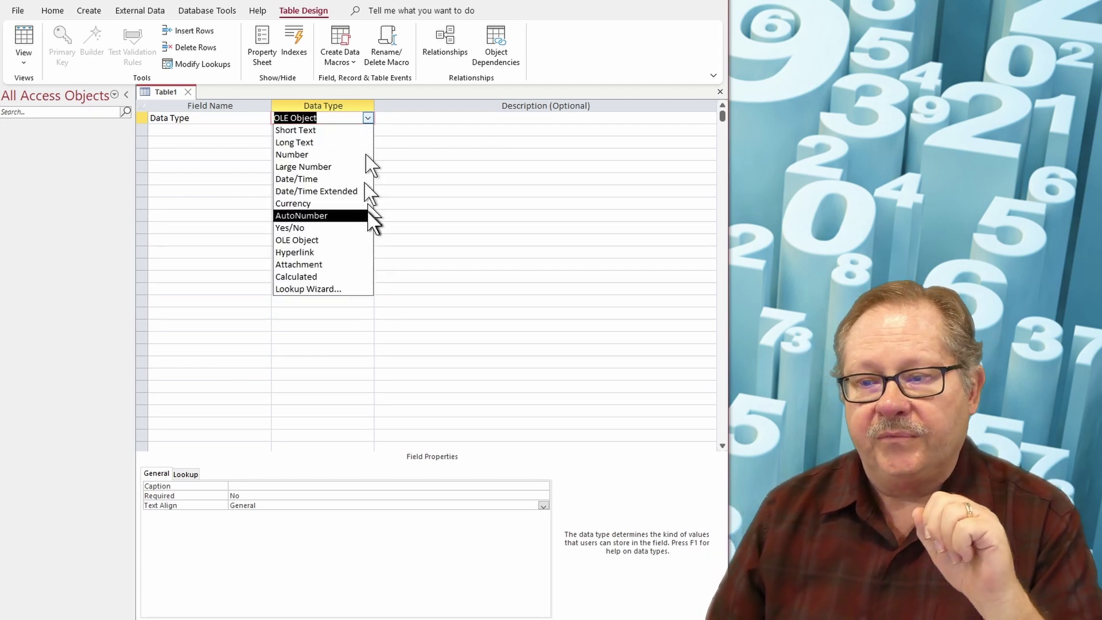
left_click(345, 255)
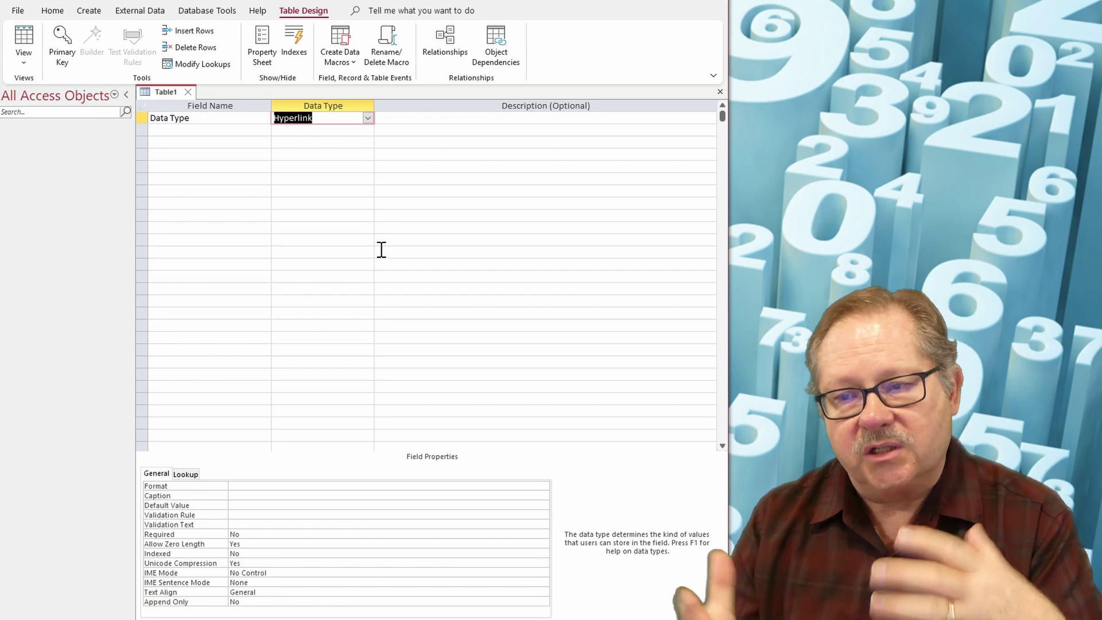
left_click(367, 118)
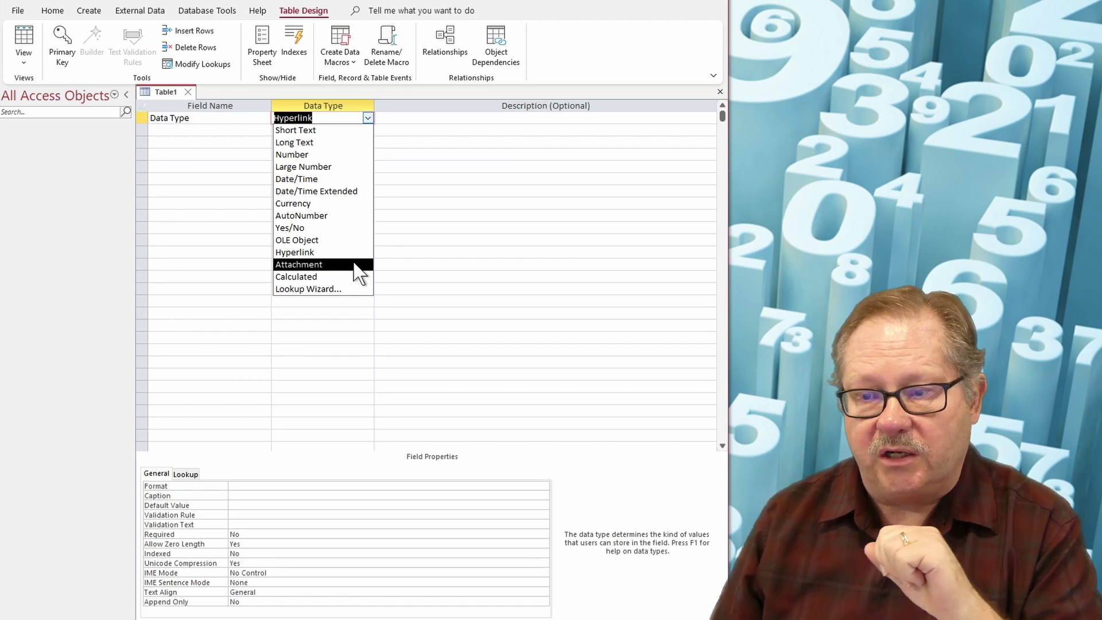
Make the field Calculated and close the Expression Builder without entering an expression.
left_click(325, 276)
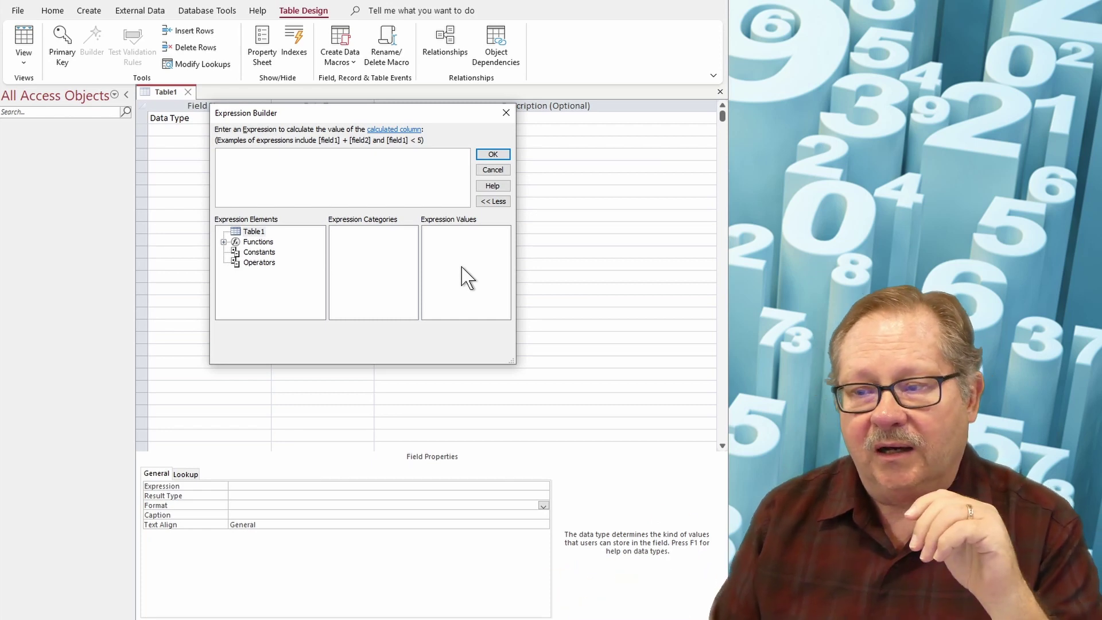
left_click(506, 113)
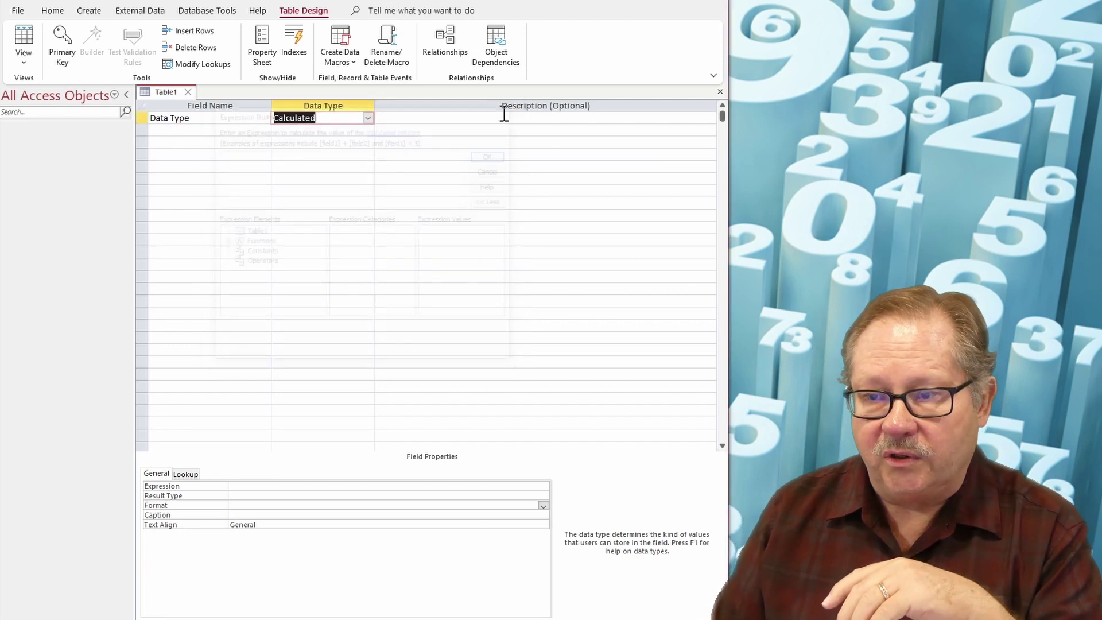
left_click(368, 118)
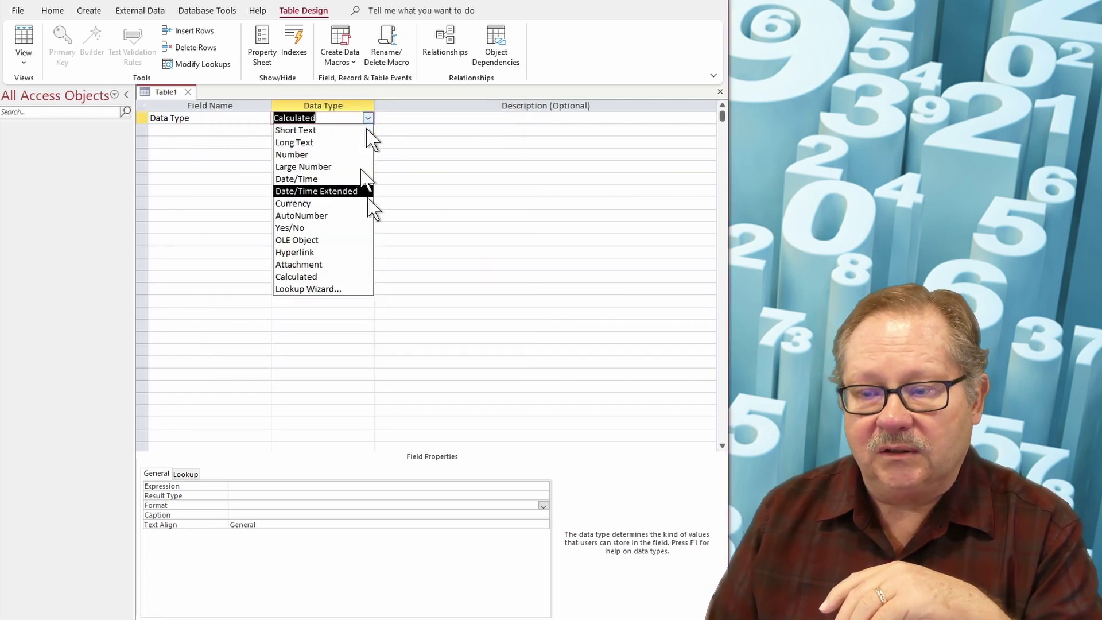